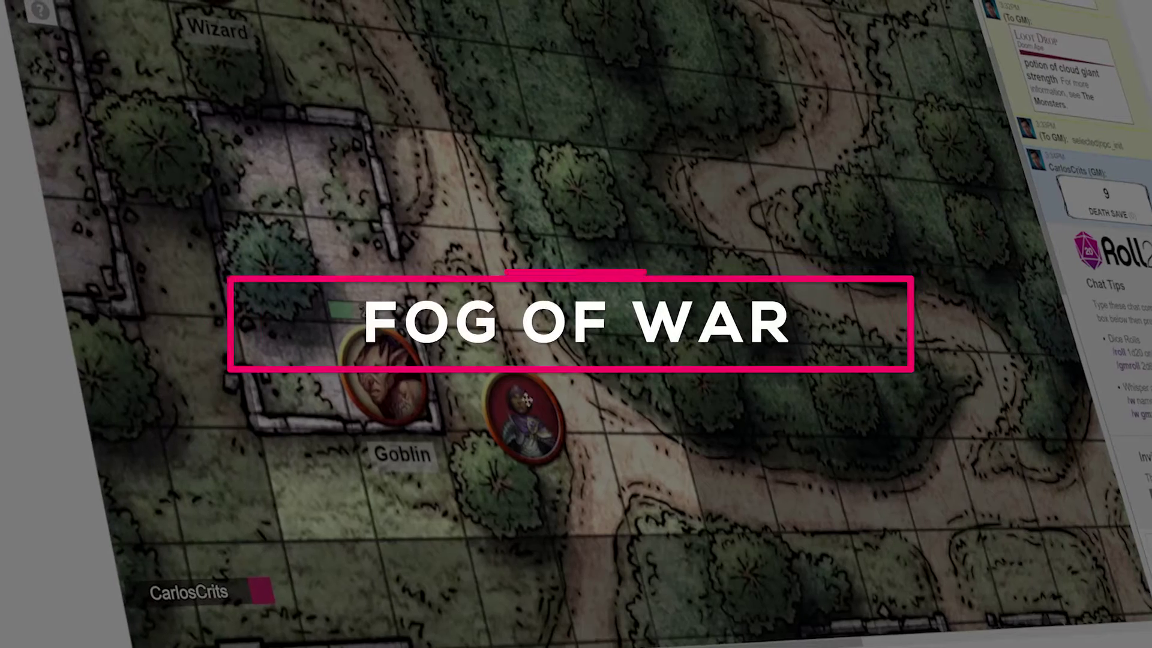
- Select the Wizard token, then open Page Settings for the Ruins of Thundertree page
click(524, 411)
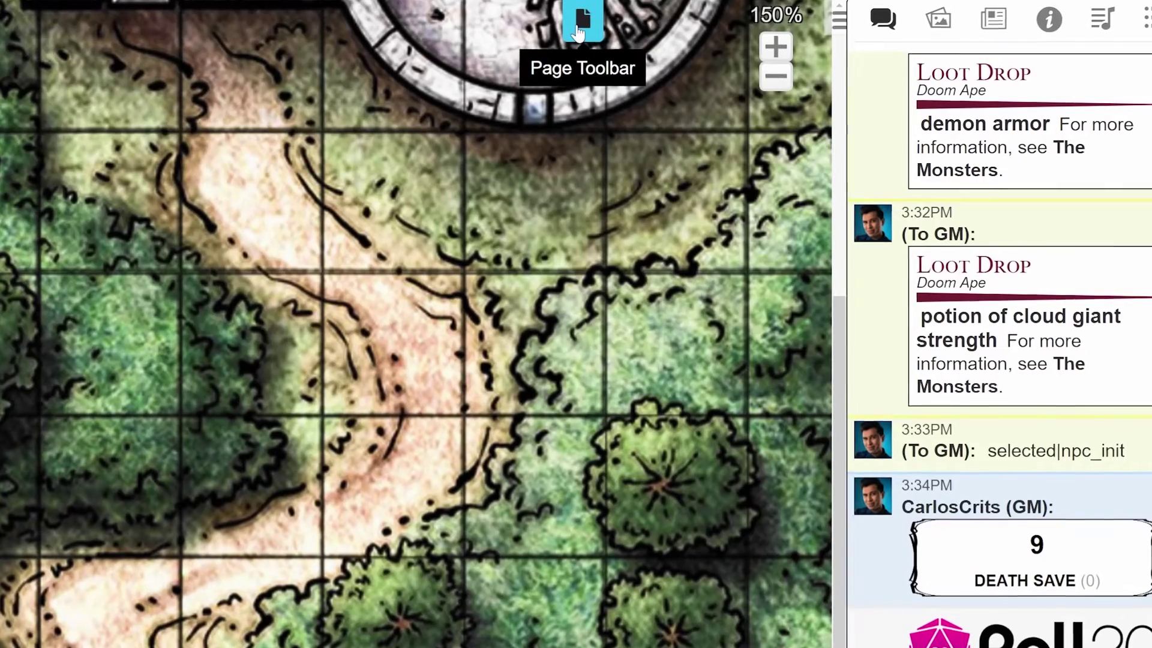
click(669, 48)
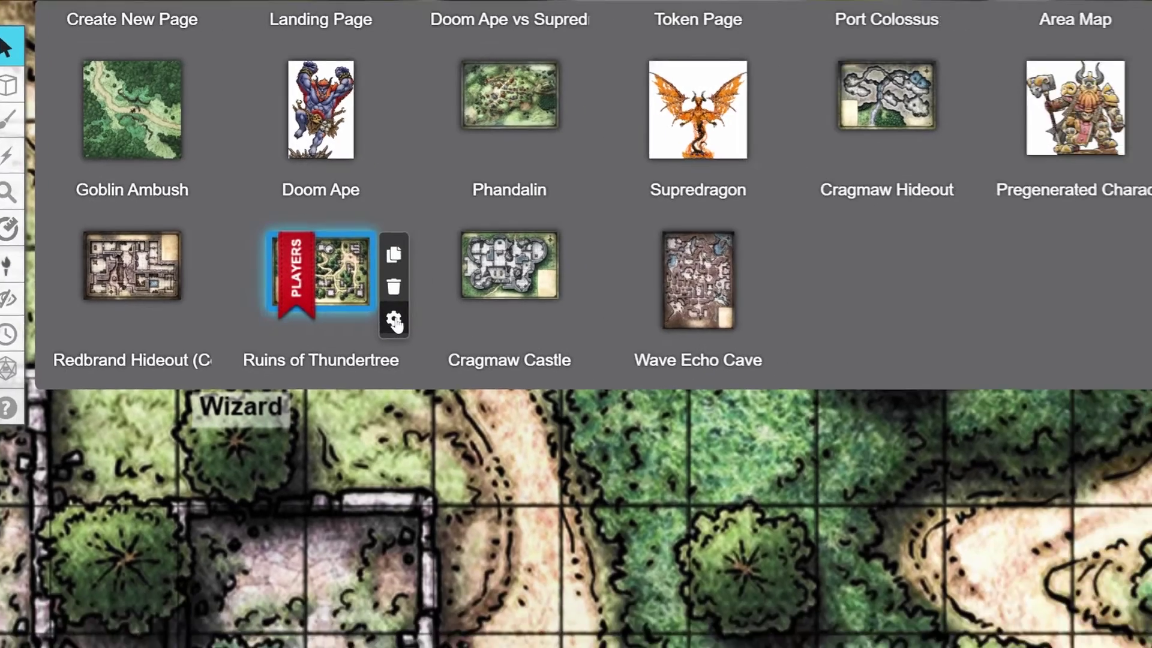
click(462, 347)
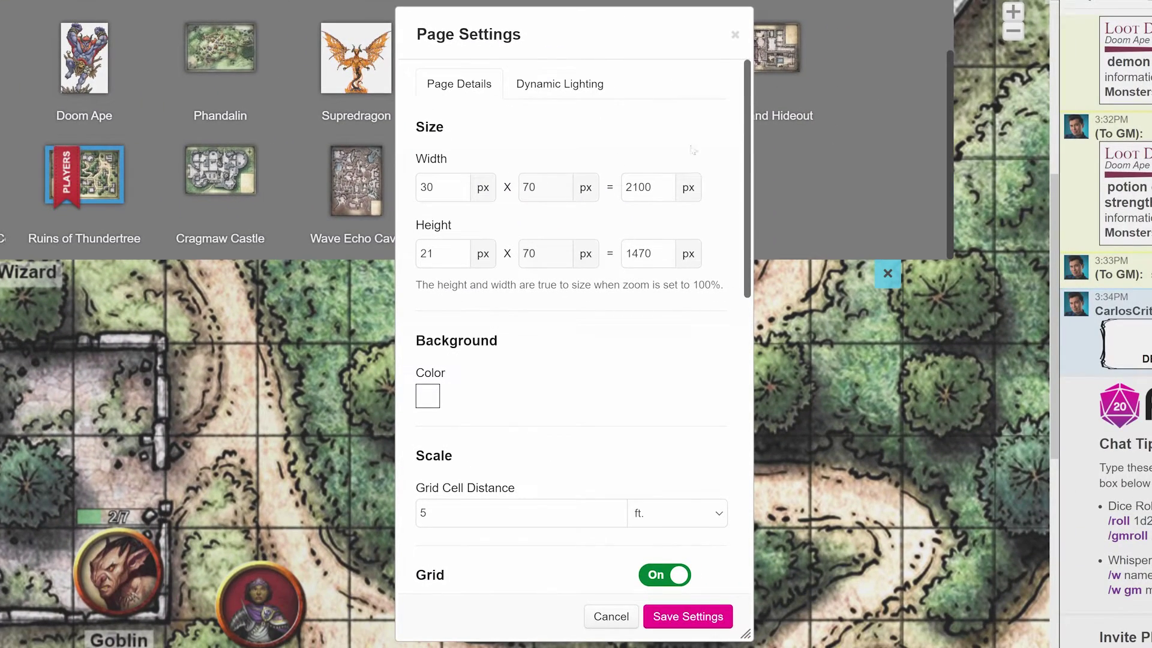
- Switch Standard Fog Of War to On in Page Settings and save the settings
scroll(693, 150, down, 10)
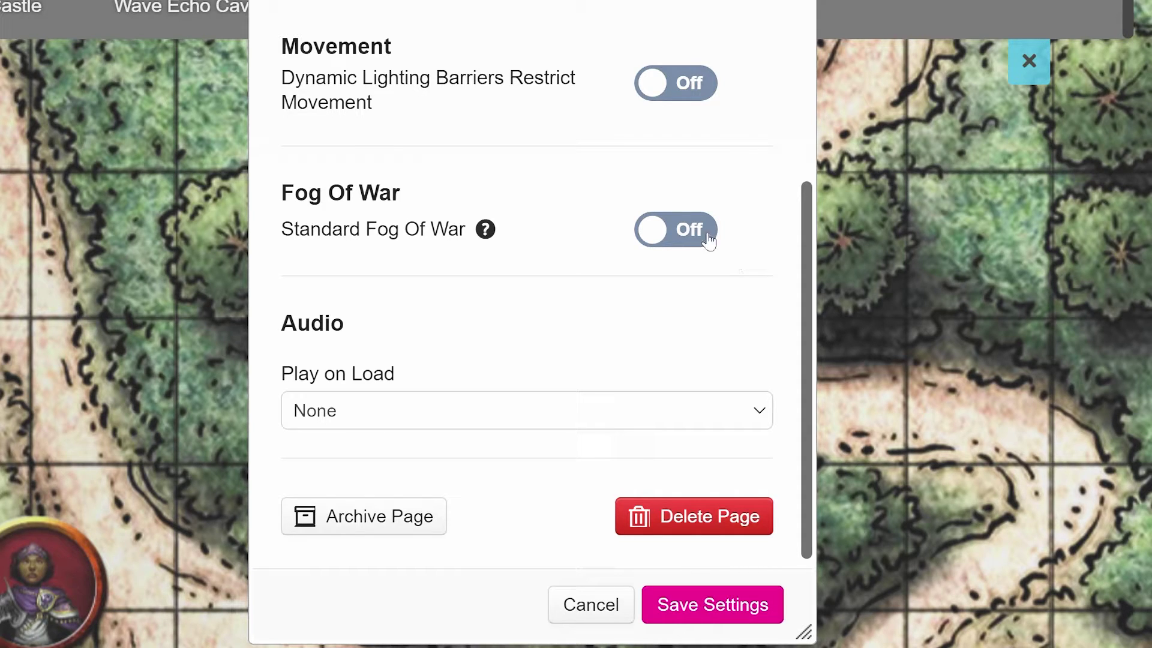
click(688, 231)
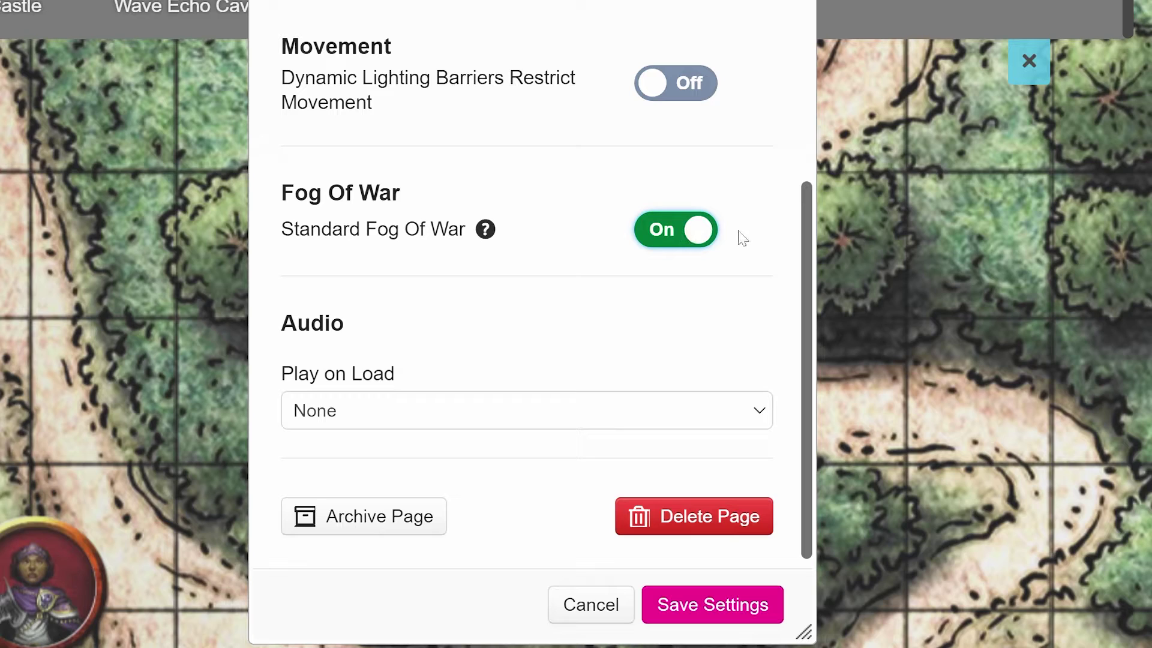
click(703, 601)
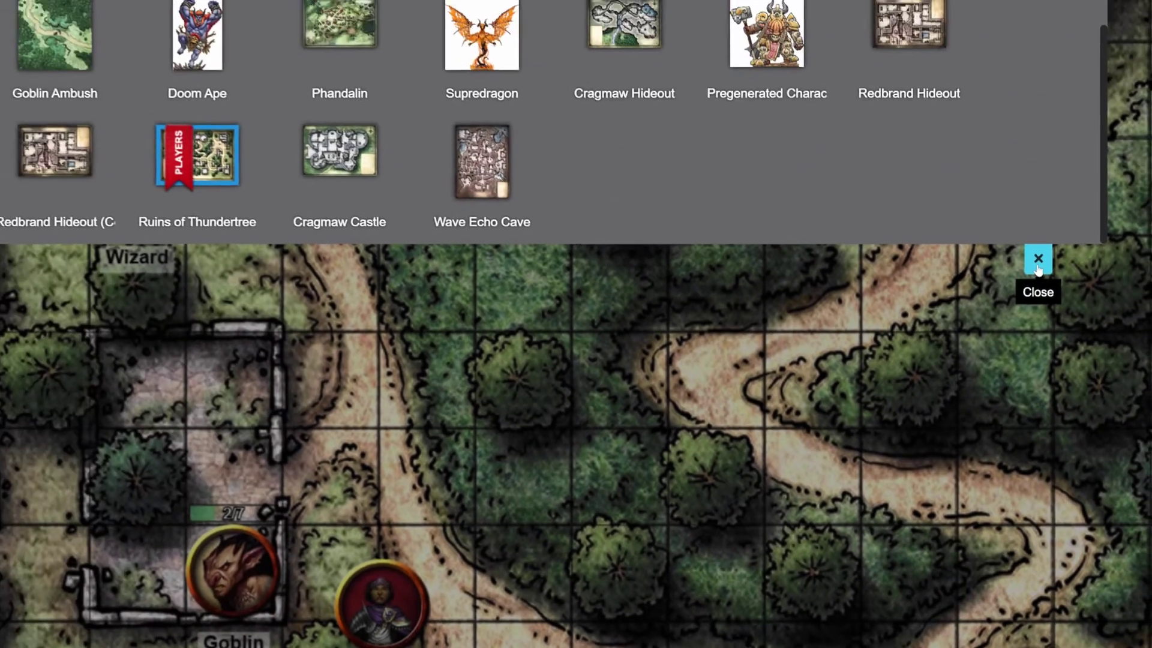
- Close the Page Toolbar and bring up the Reveal, Polygon Reveal, Hide and Reset fog options
click(1024, 171)
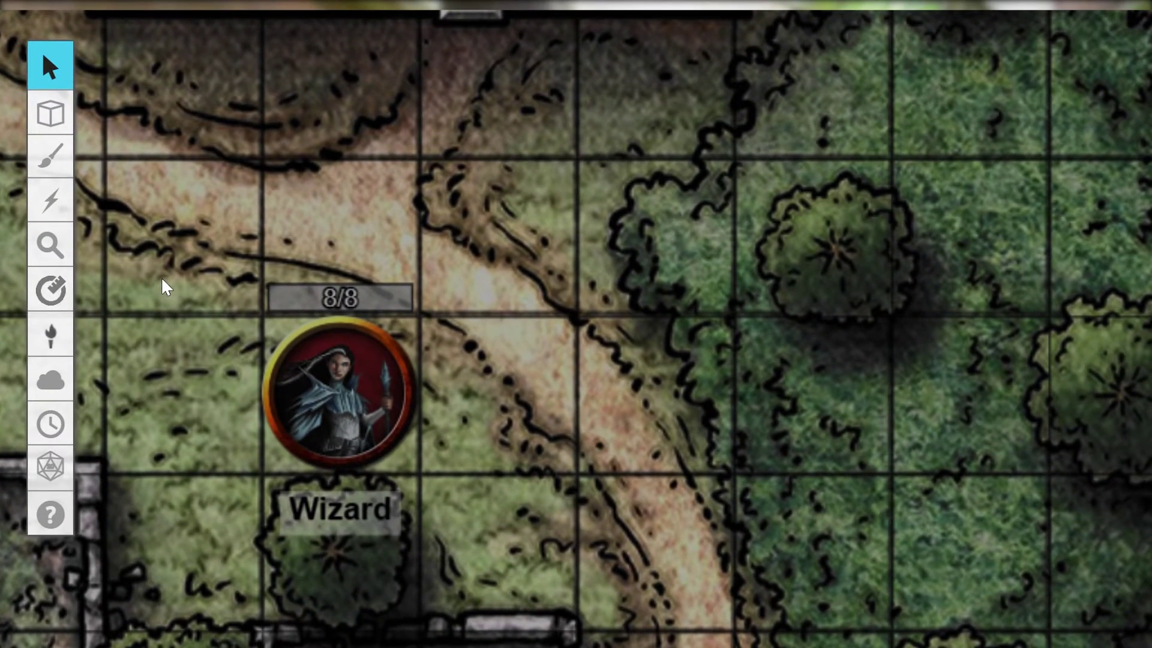
mouse_move(59, 383)
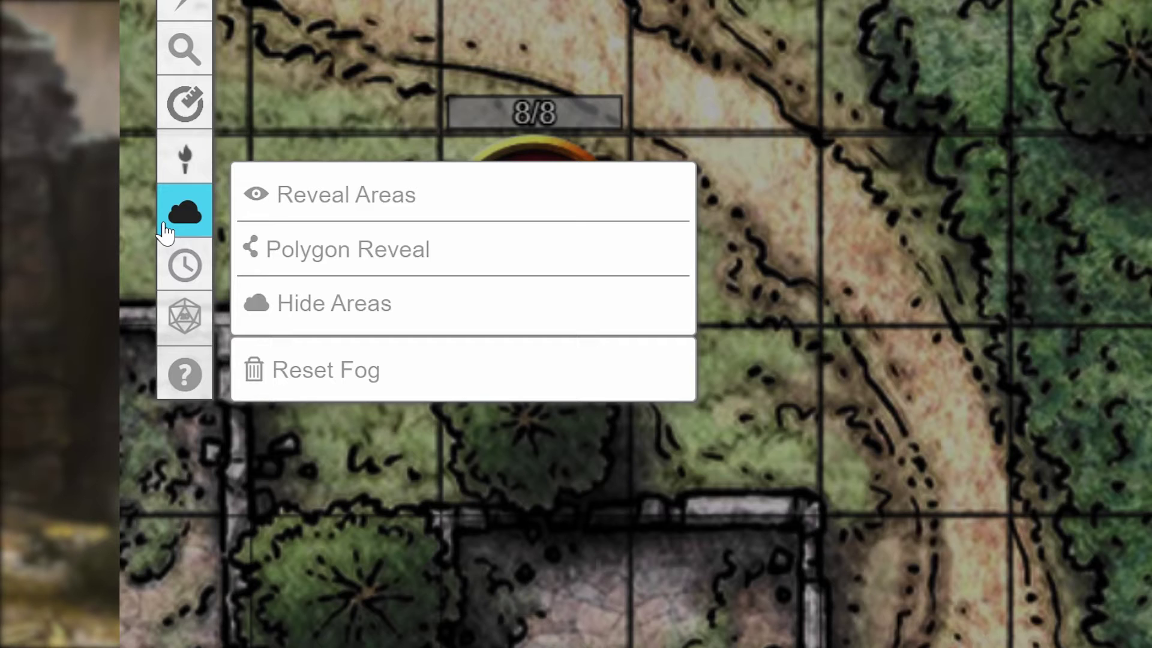
- With Reveal Areas, uncover two rectangles of forest along the path right of the Wizard
click(534, 197)
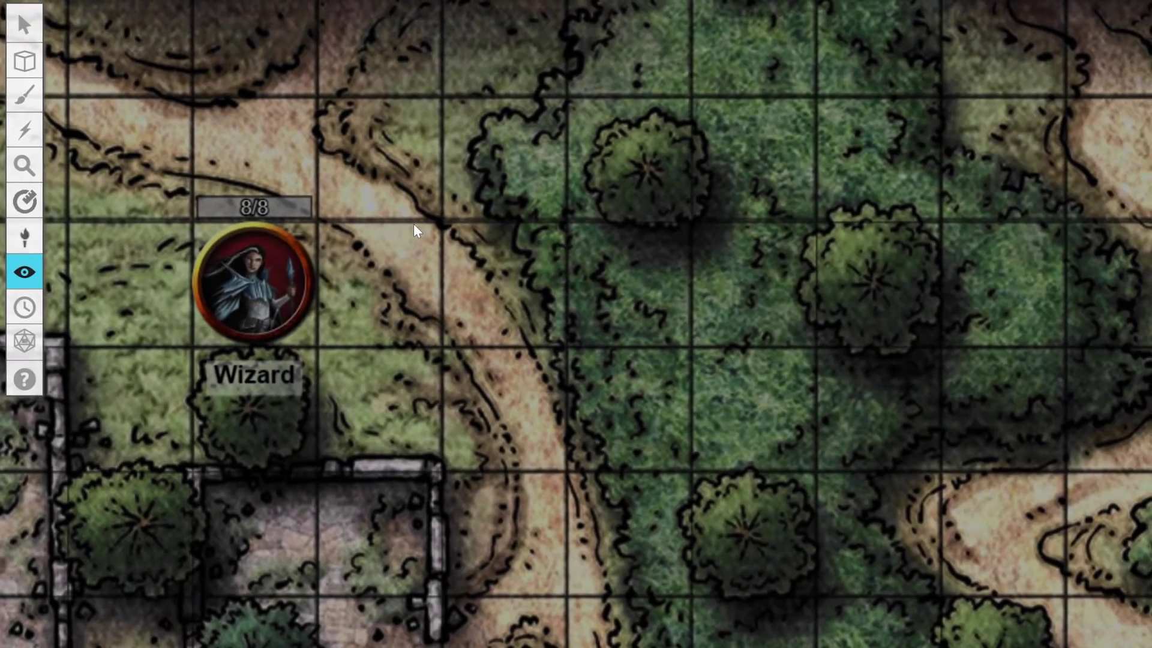
drag(414, 225, 979, 631)
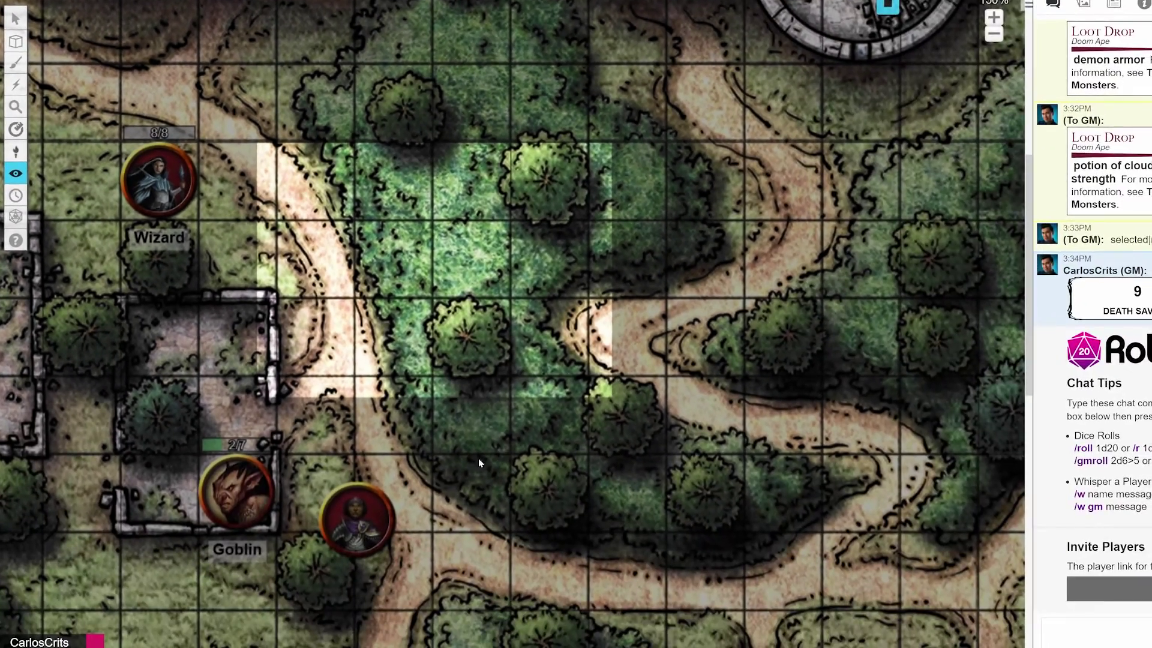
drag(436, 453, 580, 577)
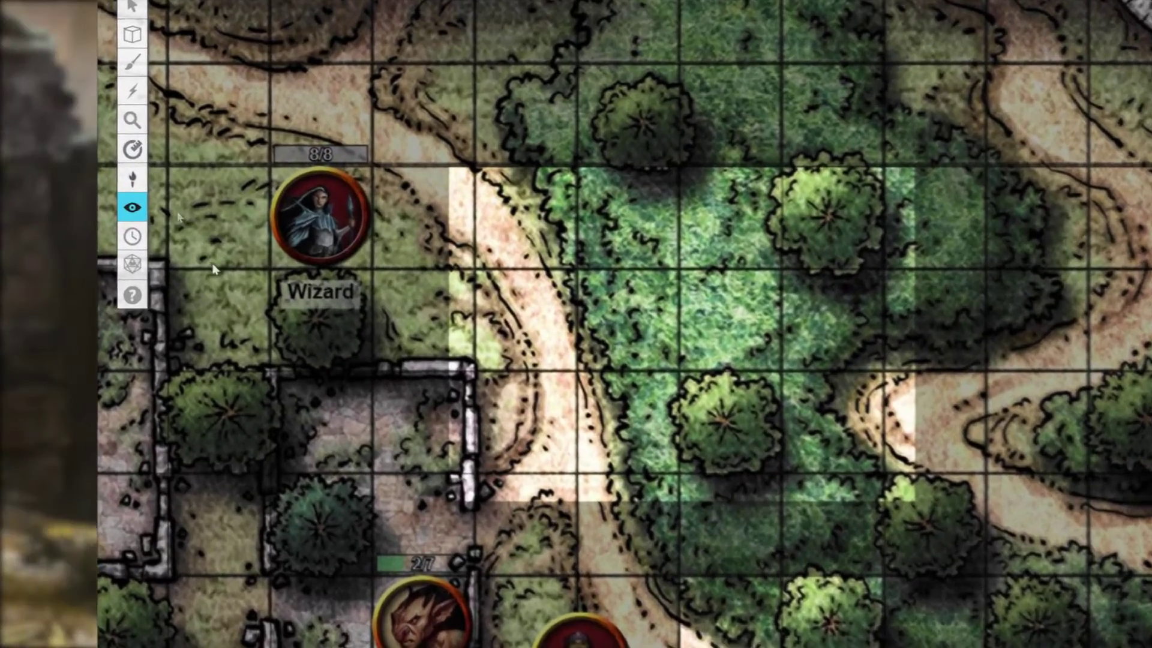
mouse_move(132, 207)
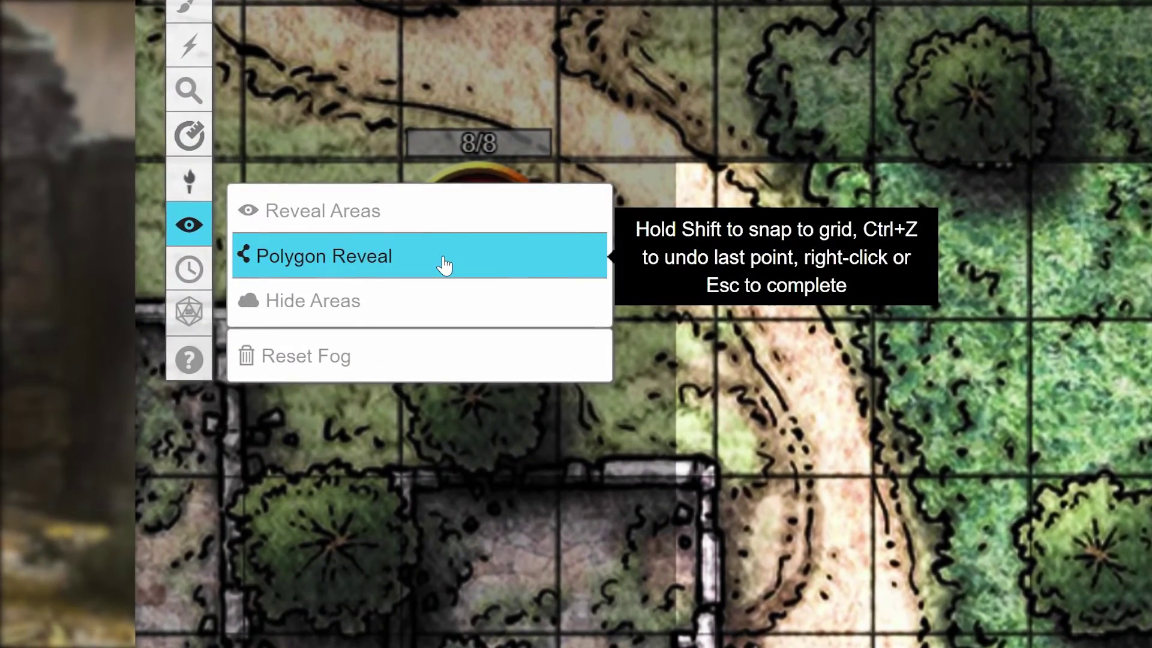
- With Polygon Reveal, uncover a triangle along the ruined room's top and right walls
click(444, 265)
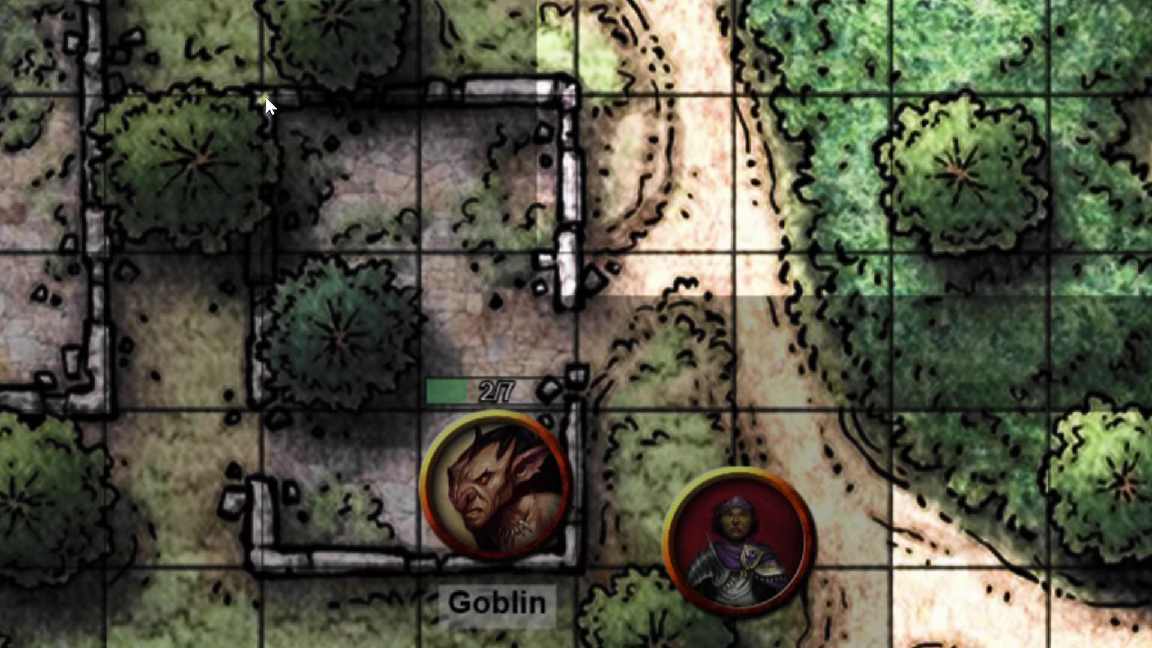
click(557, 90)
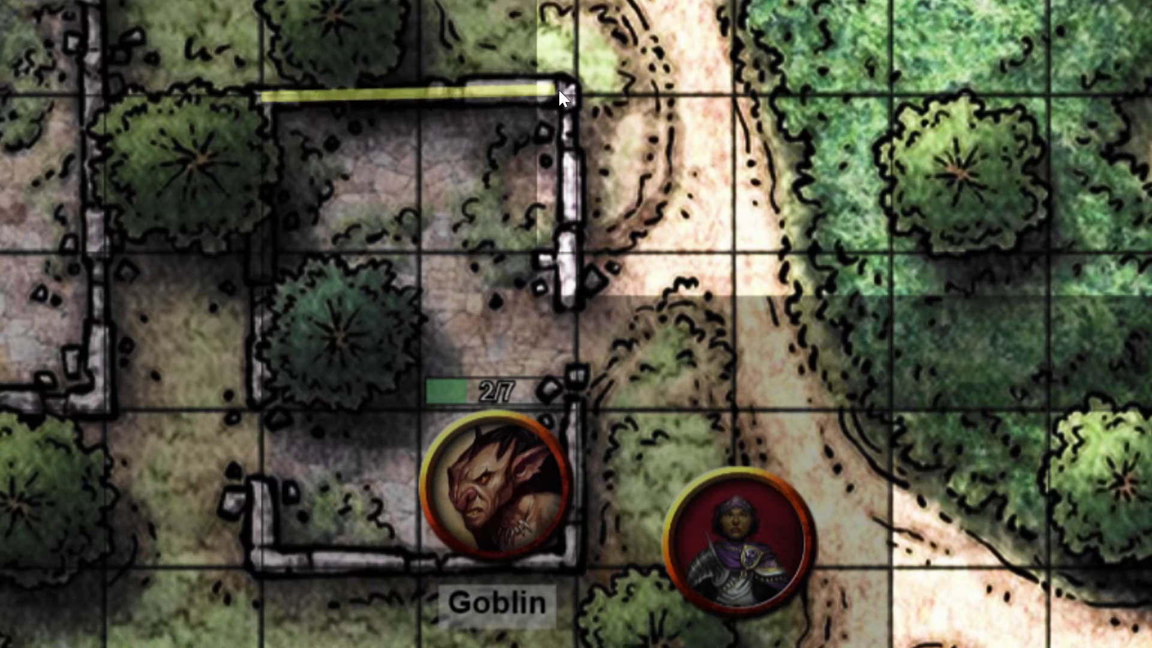
click(567, 285)
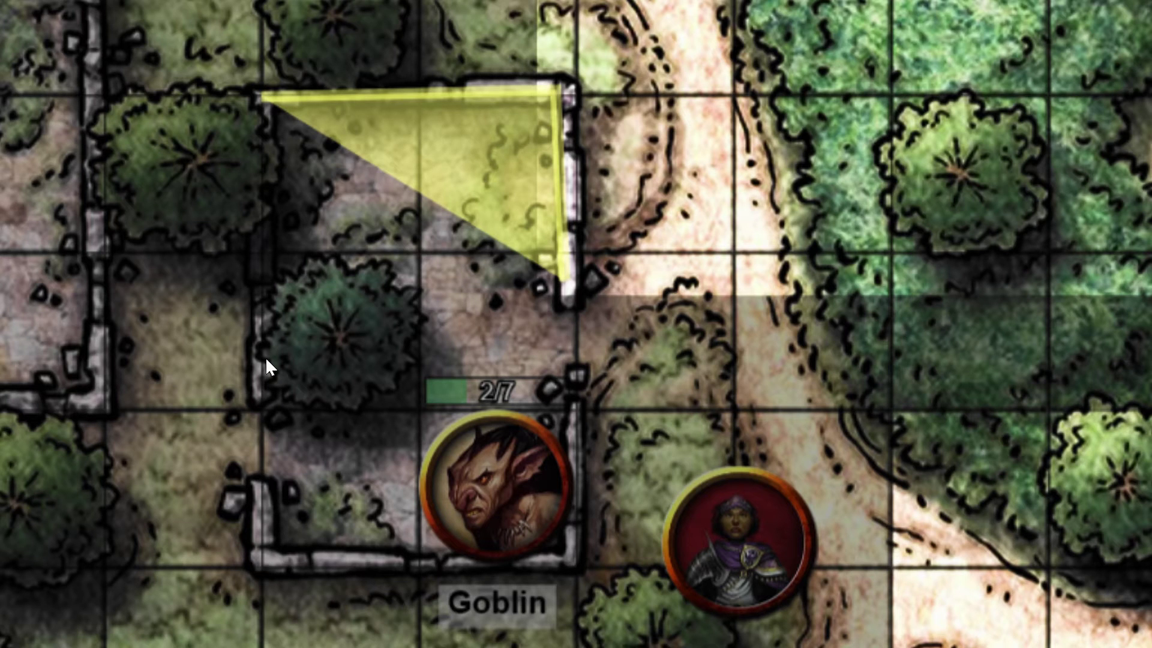
key(Return)
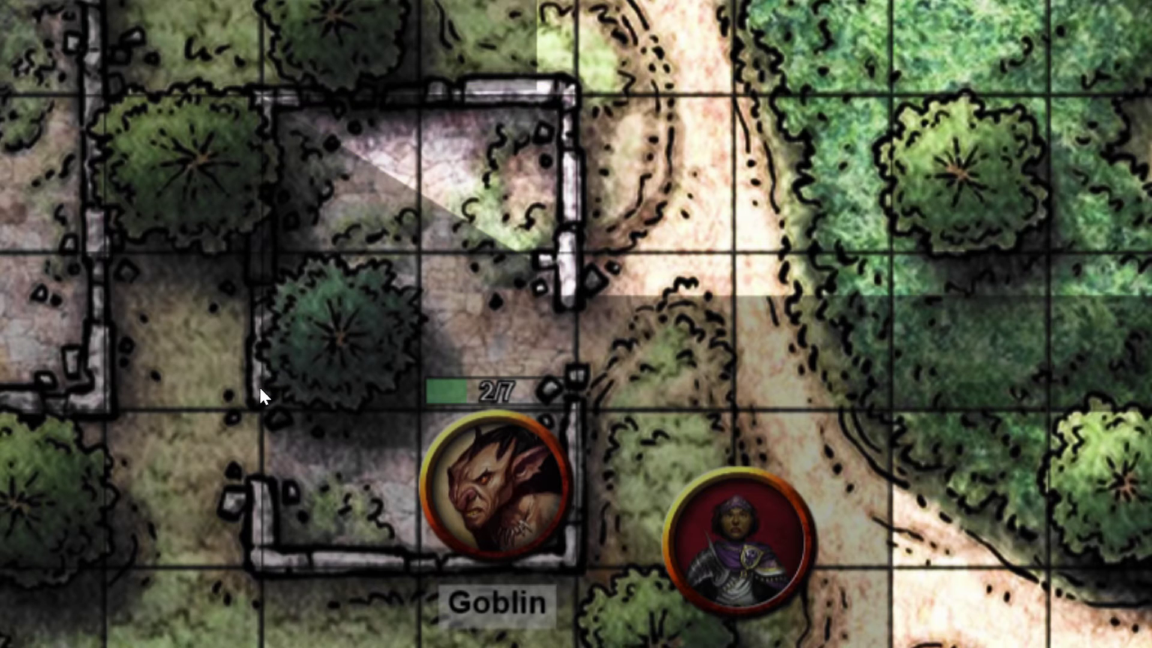
- Trace a second reveal outline up the room's left wall, then start another at a grid corner
click(263, 267)
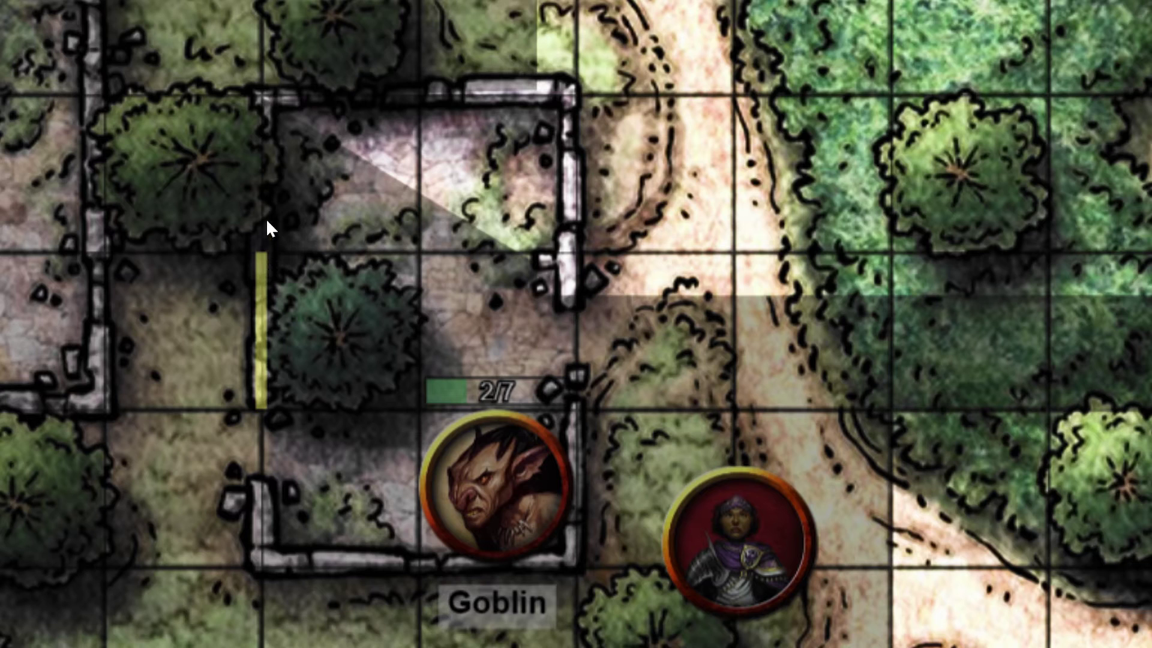
click(261, 108)
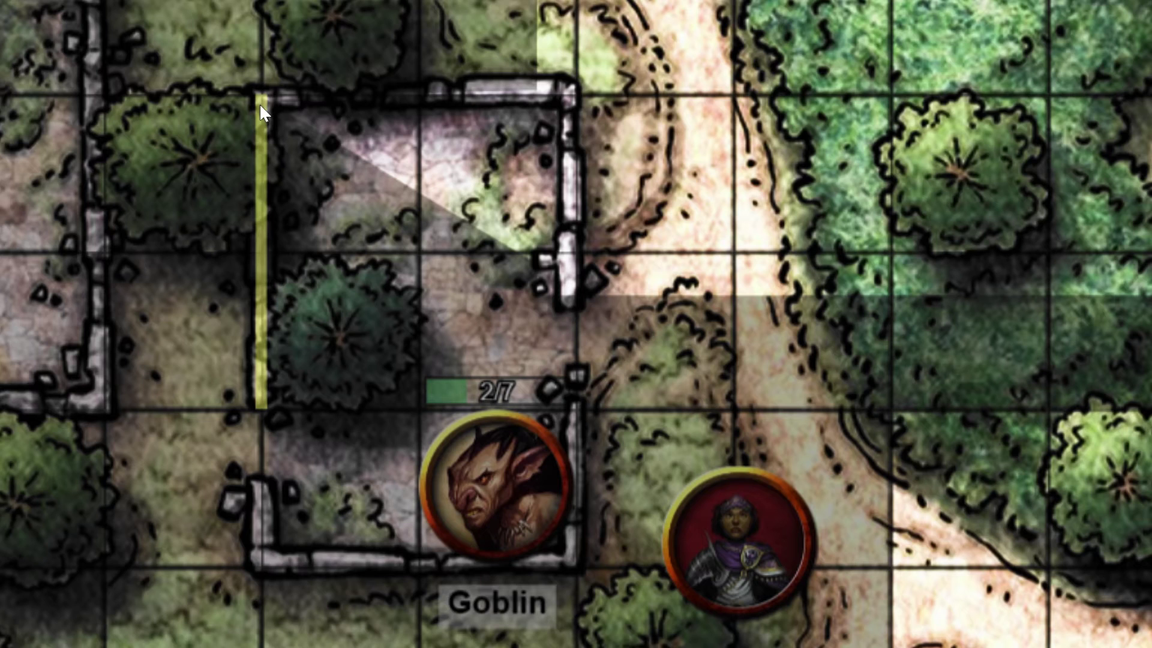
click(333, 247)
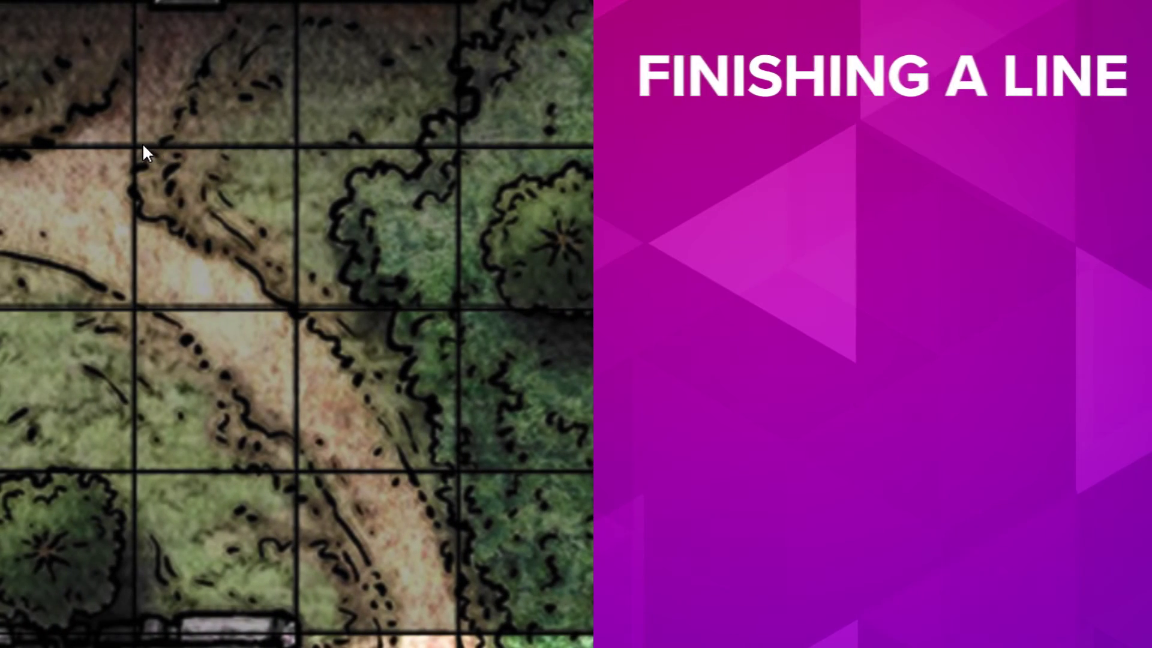
click(138, 146)
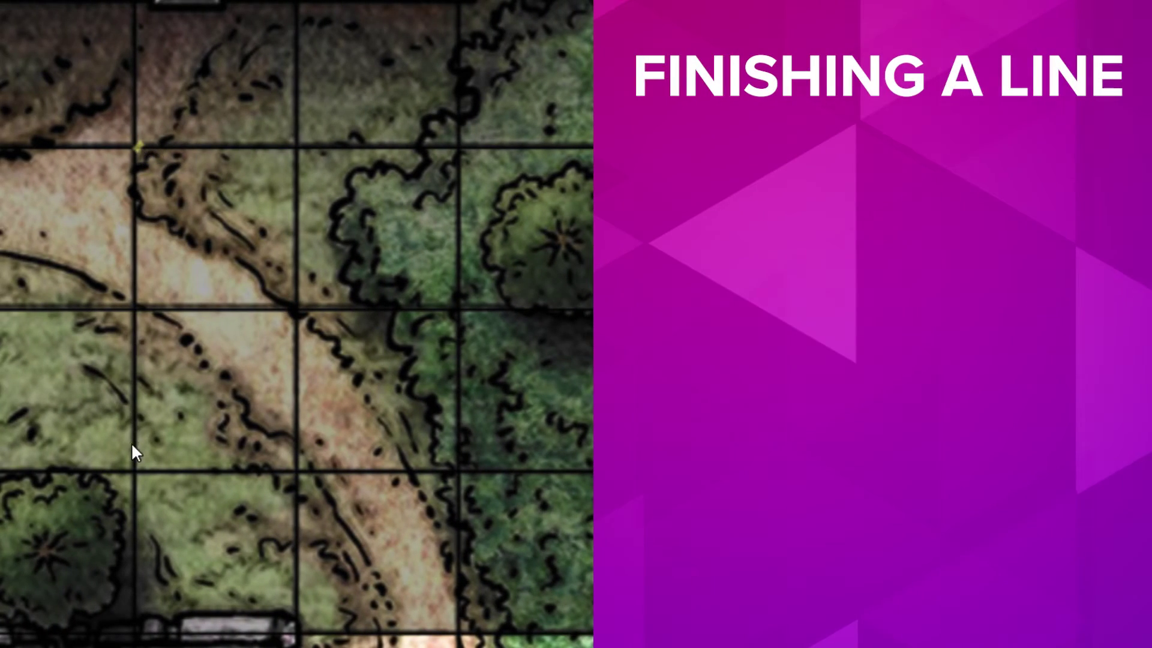
- Begin a triangular reveal outline, then abandon it unfinished
click(133, 462)
click(454, 478)
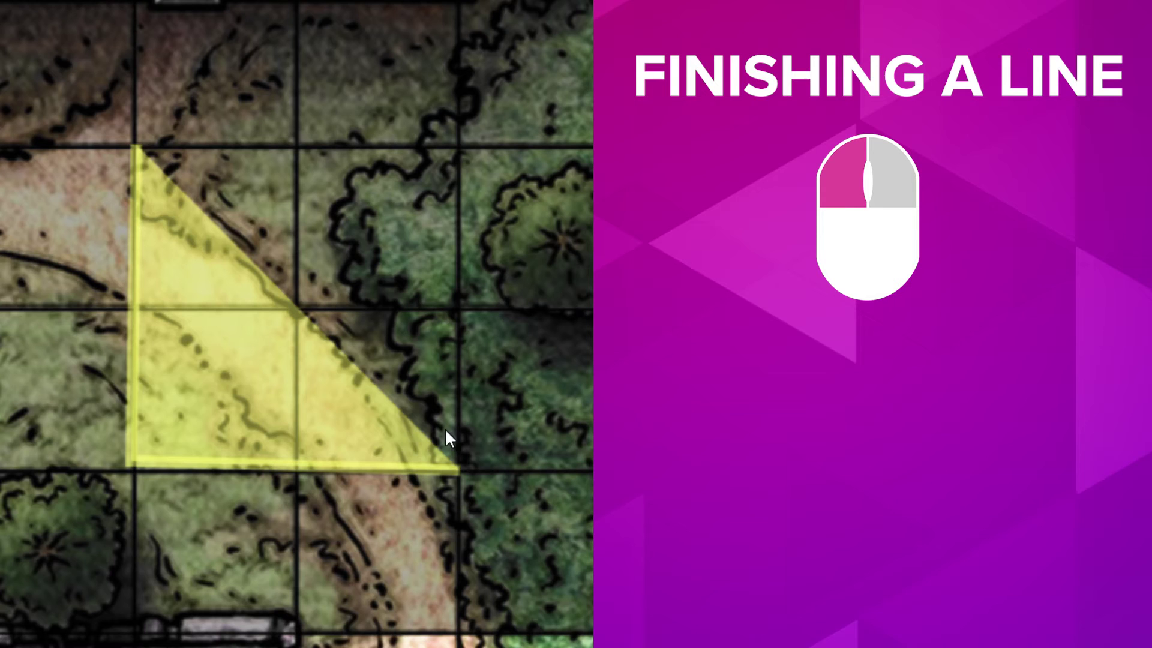
click(135, 146)
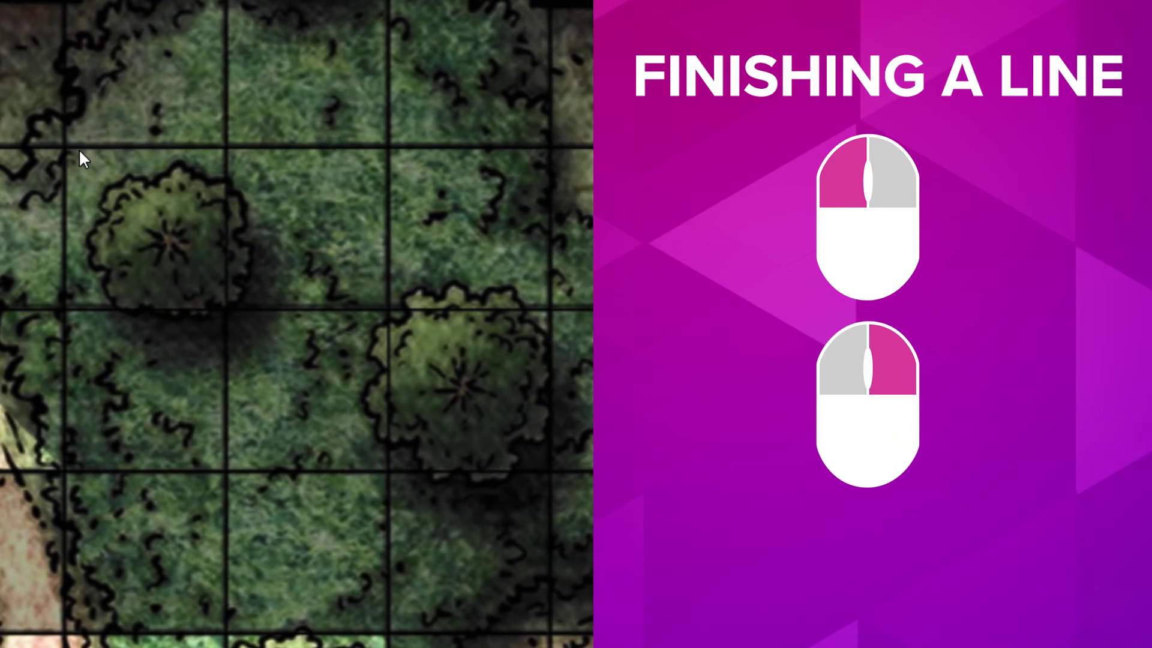
- Reveal a four-sided patch of forest enclosing the tree area
click(62, 458)
key(Escape)
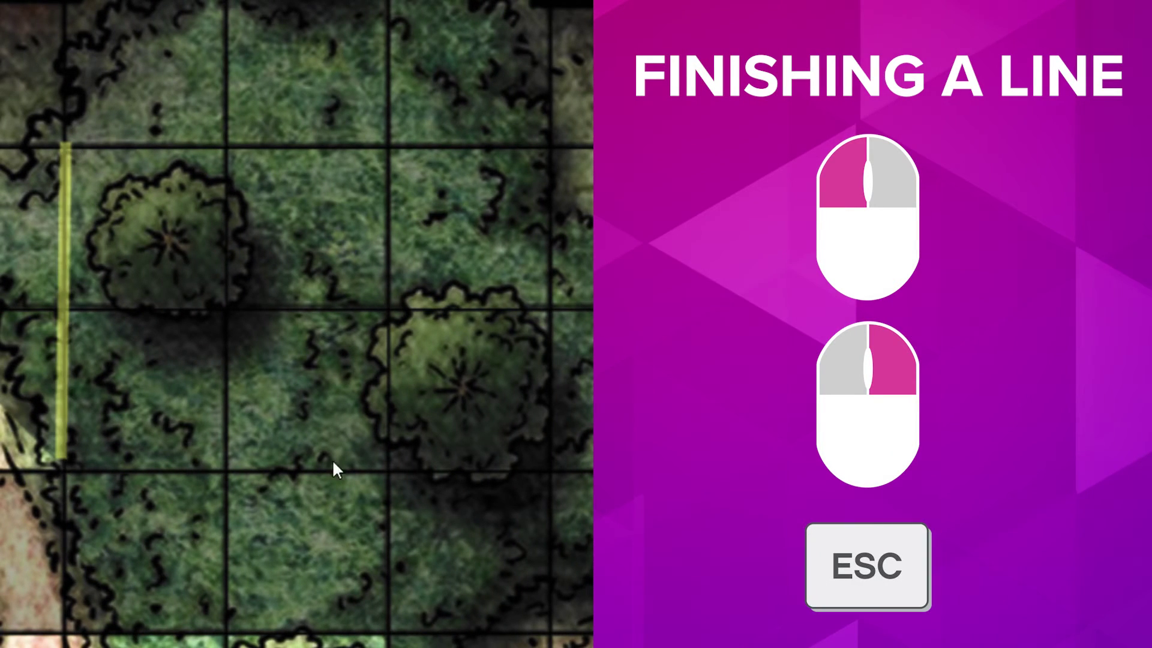
click(452, 469)
click(424, 72)
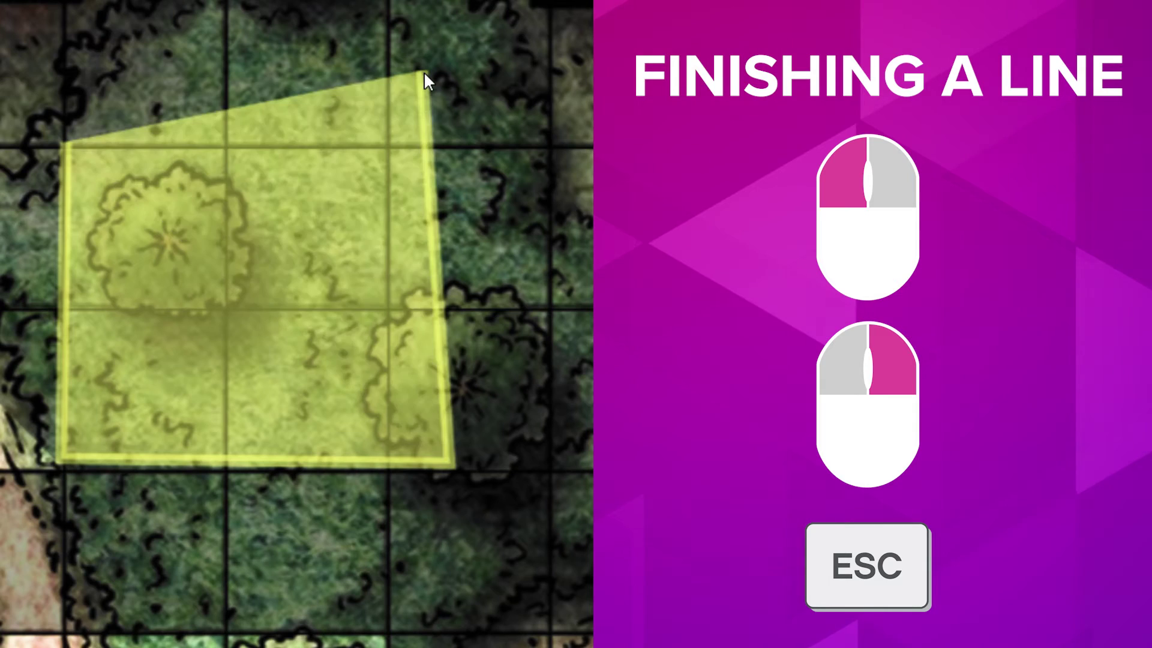
key(Escape)
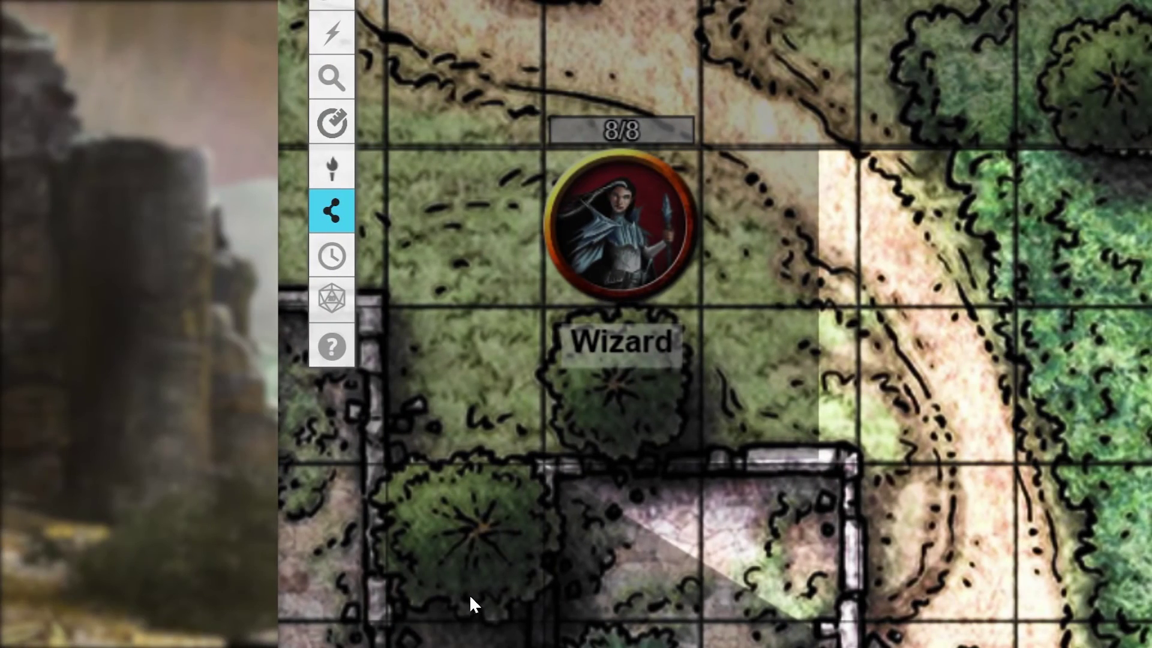
- With Hide Areas, cover two large rectangles of the revealed forest and path with fog
mouse_move(334, 221)
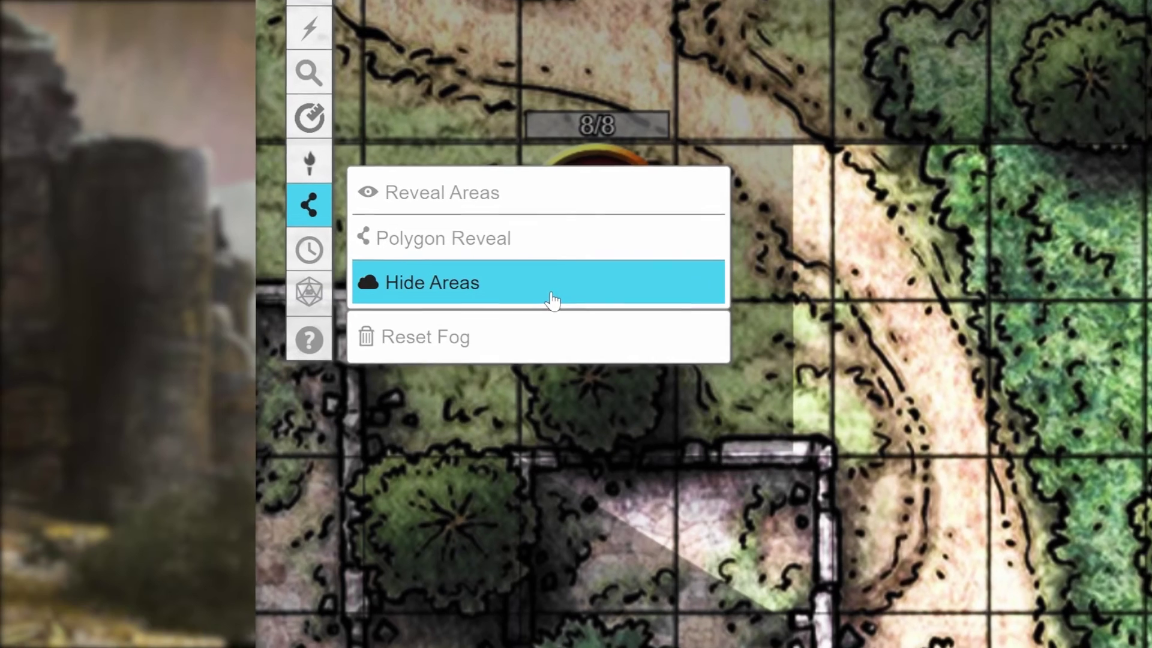
click(575, 305)
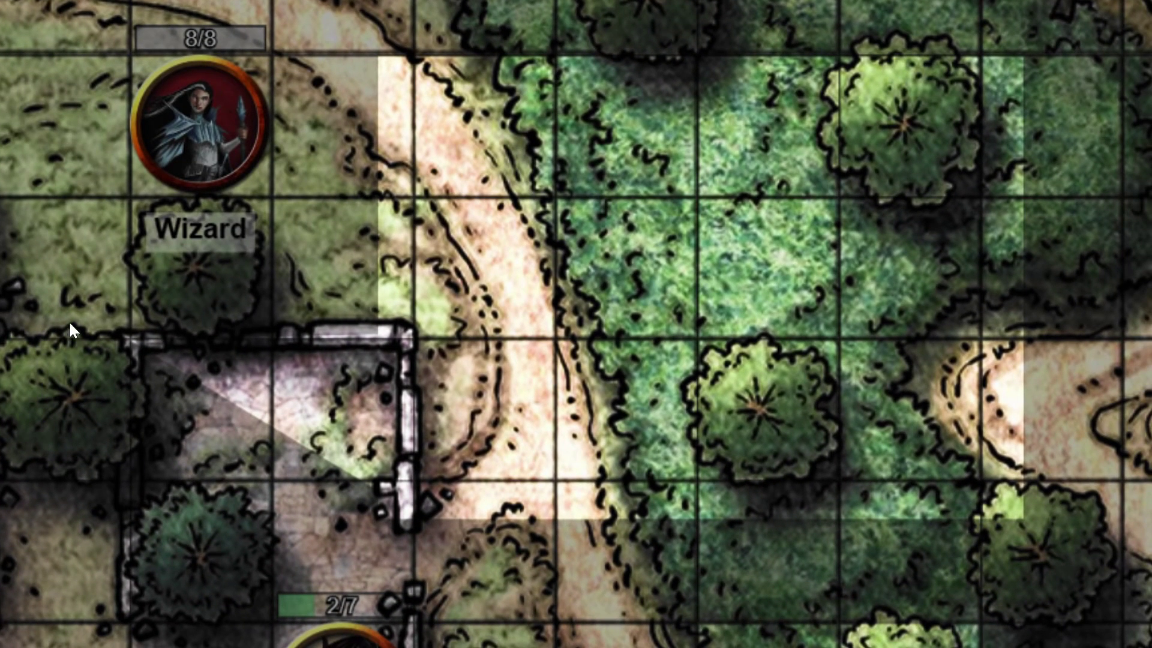
drag(57, 283, 563, 559)
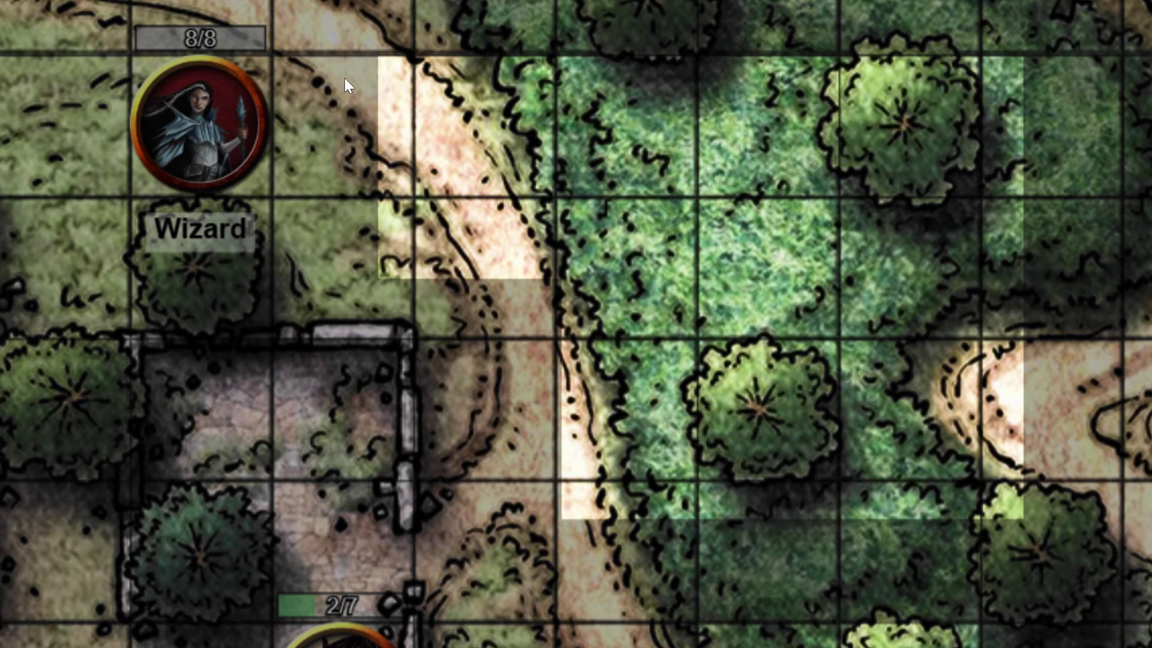
drag(443, 125, 1069, 570)
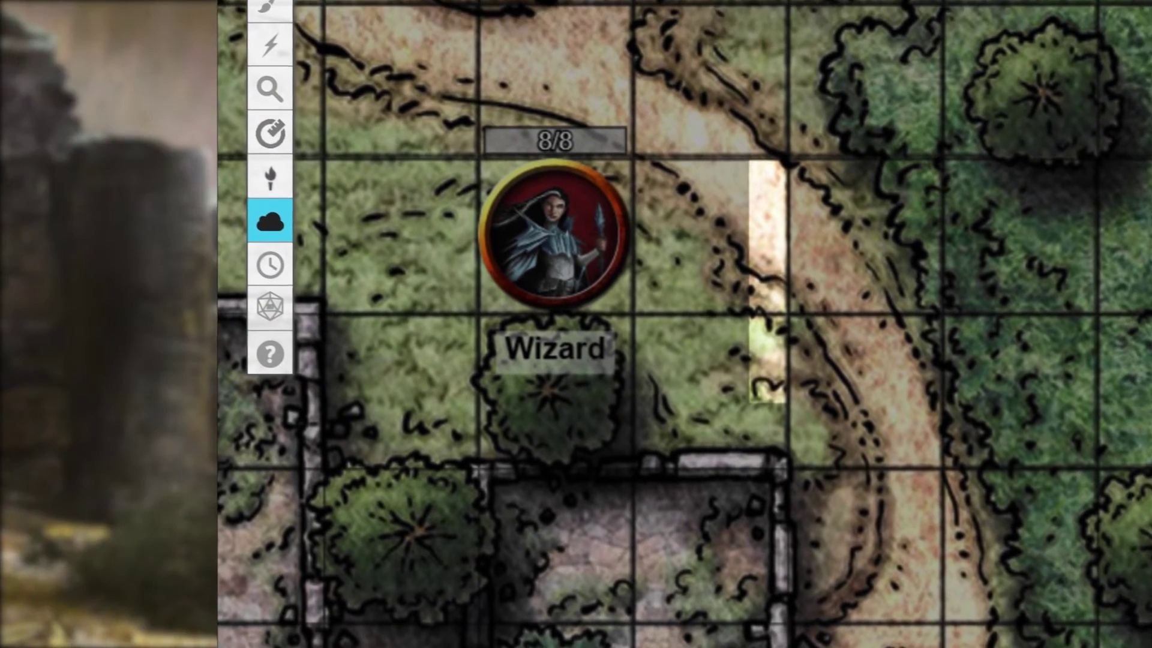
- Choose Reset Fog and confirm it so the whole map is hidden
mouse_move(270, 220)
click(483, 300)
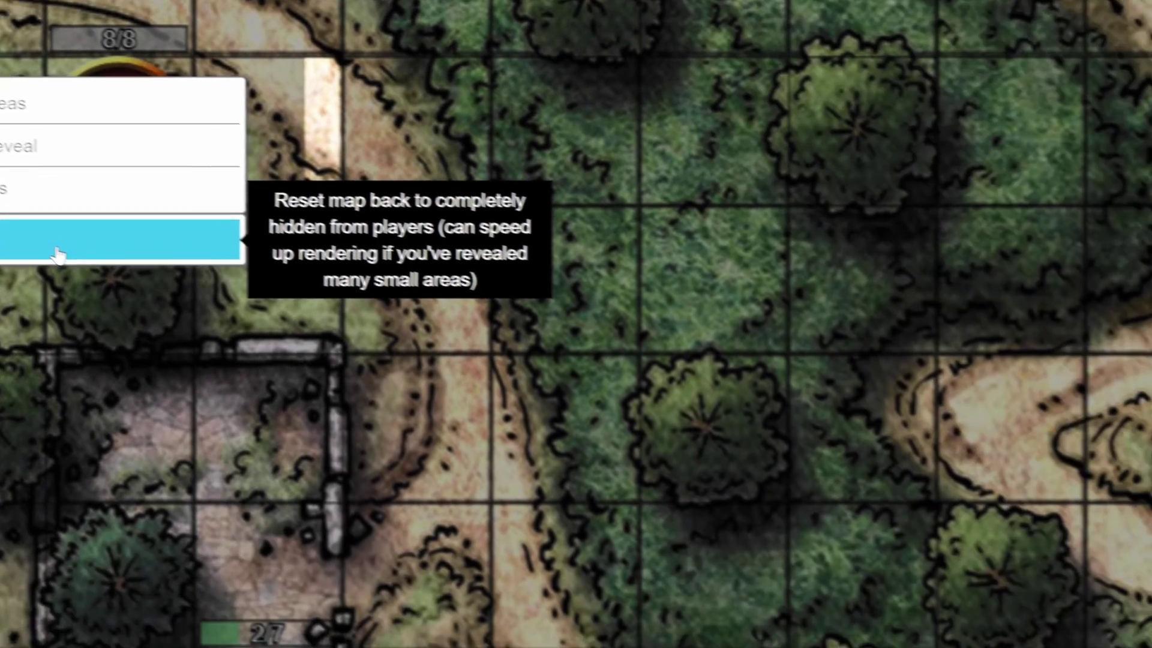
click(557, 389)
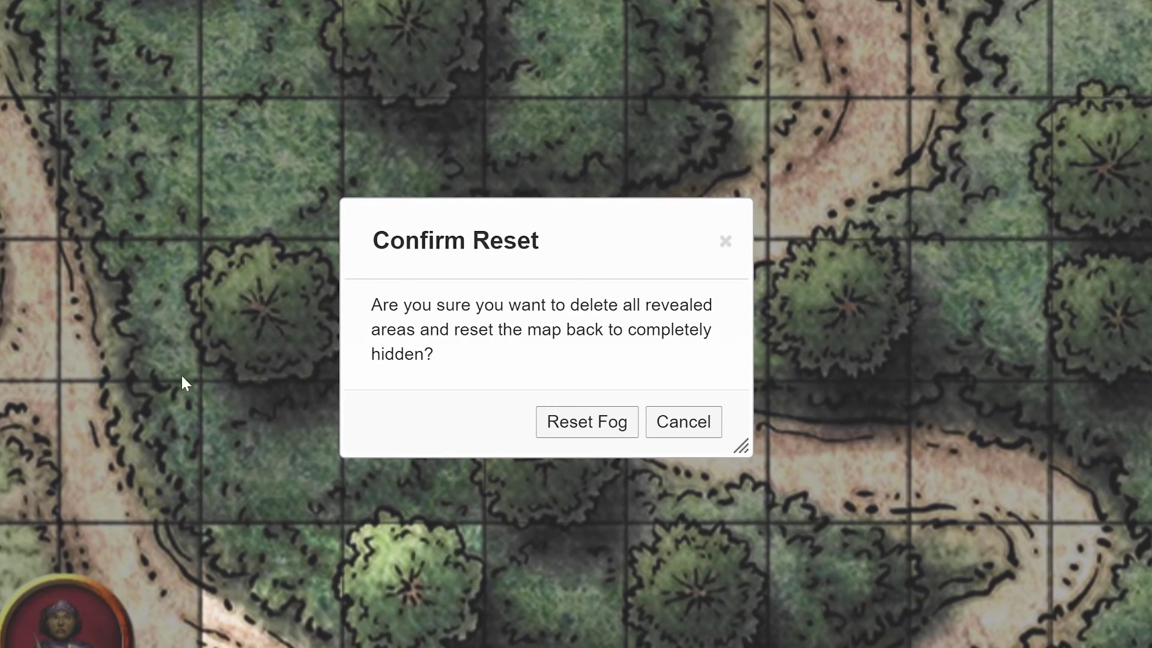
click(602, 430)
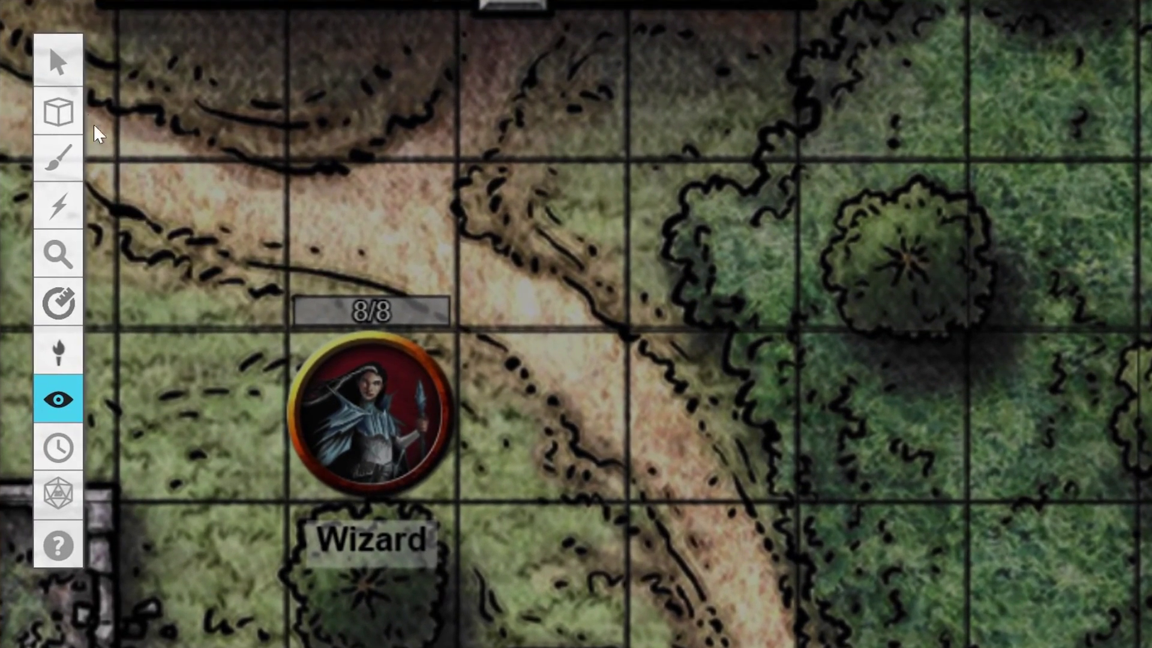
- In the player's window, select and then deselect the armoured token beside the Goblin
mouse_move(62, 63)
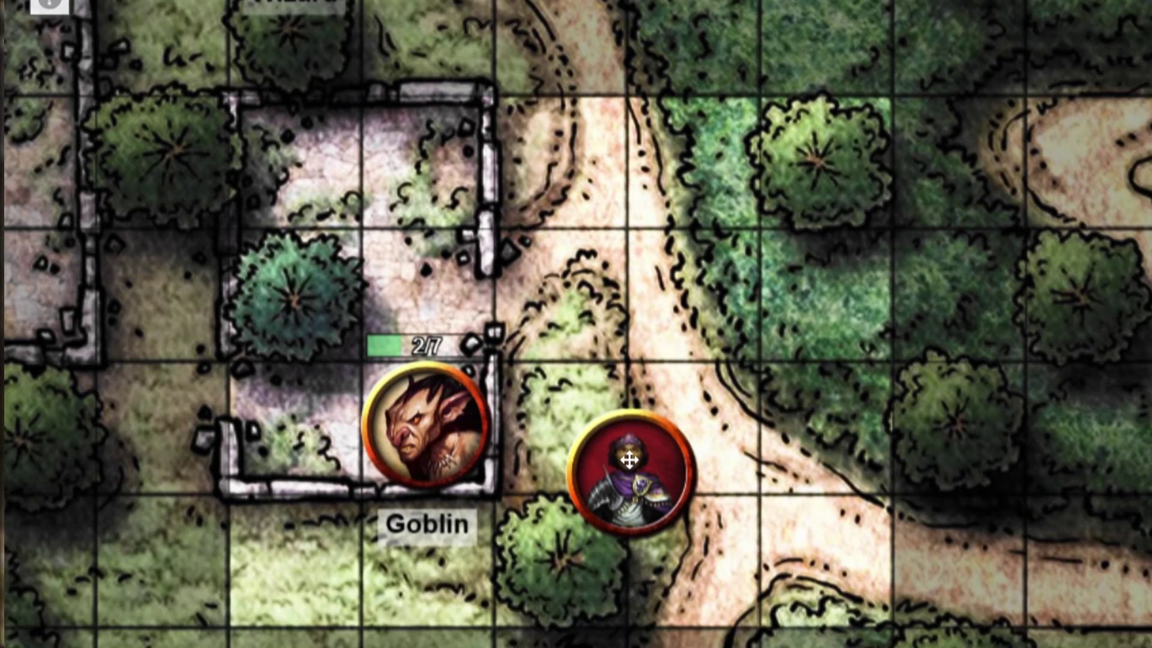
click(606, 382)
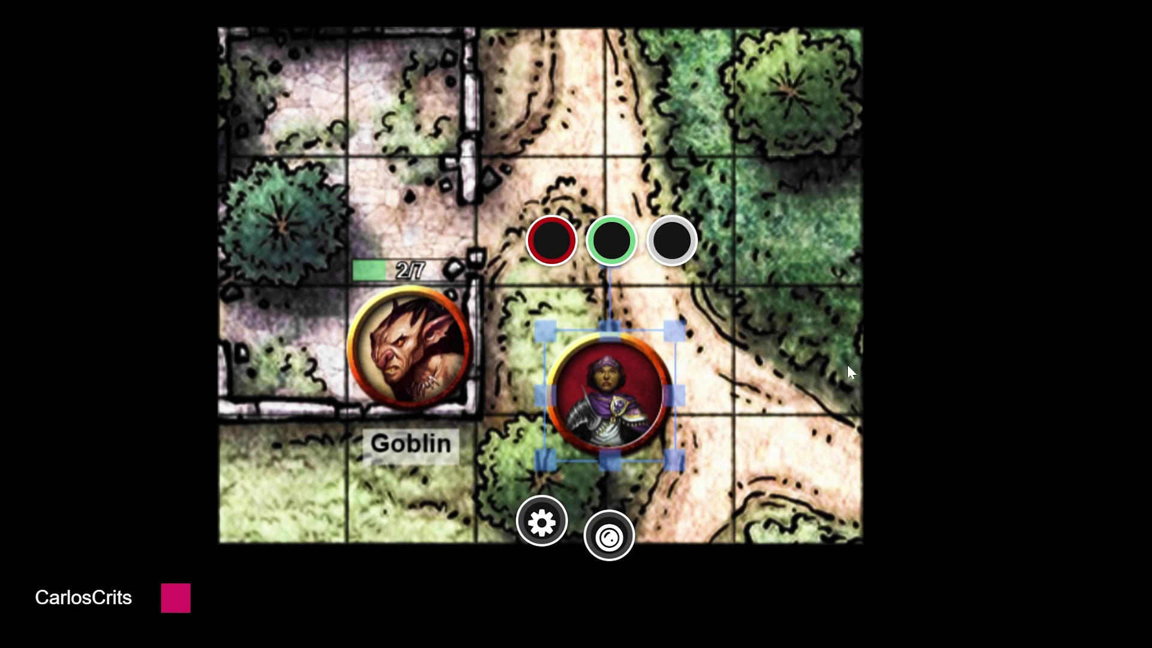
click(783, 262)
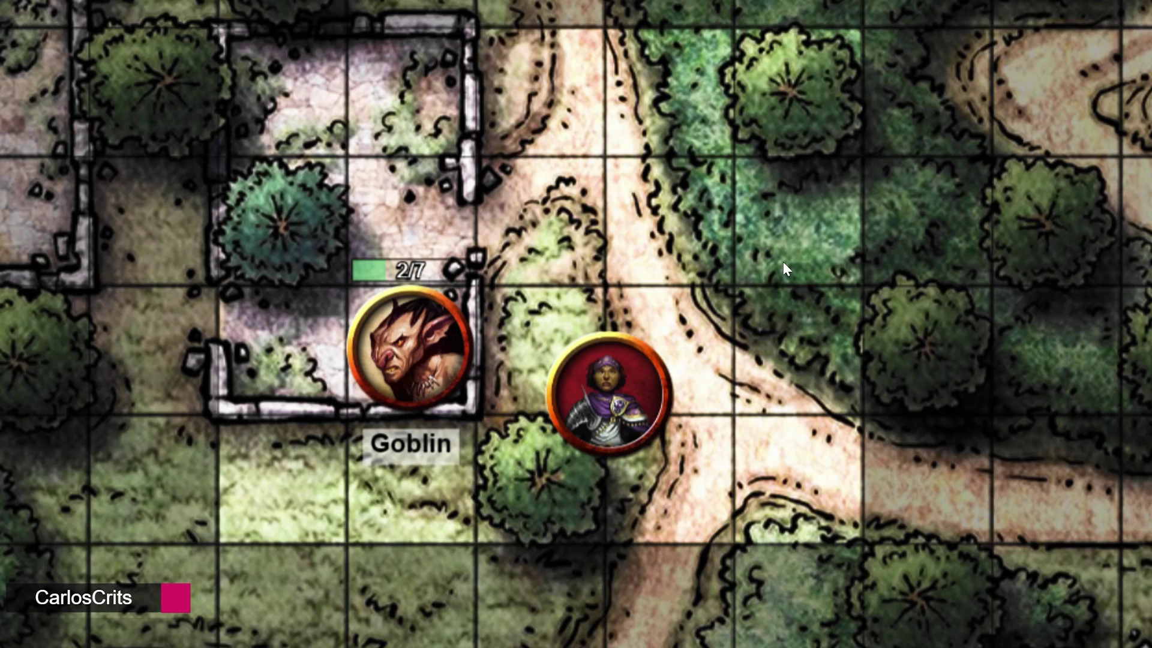